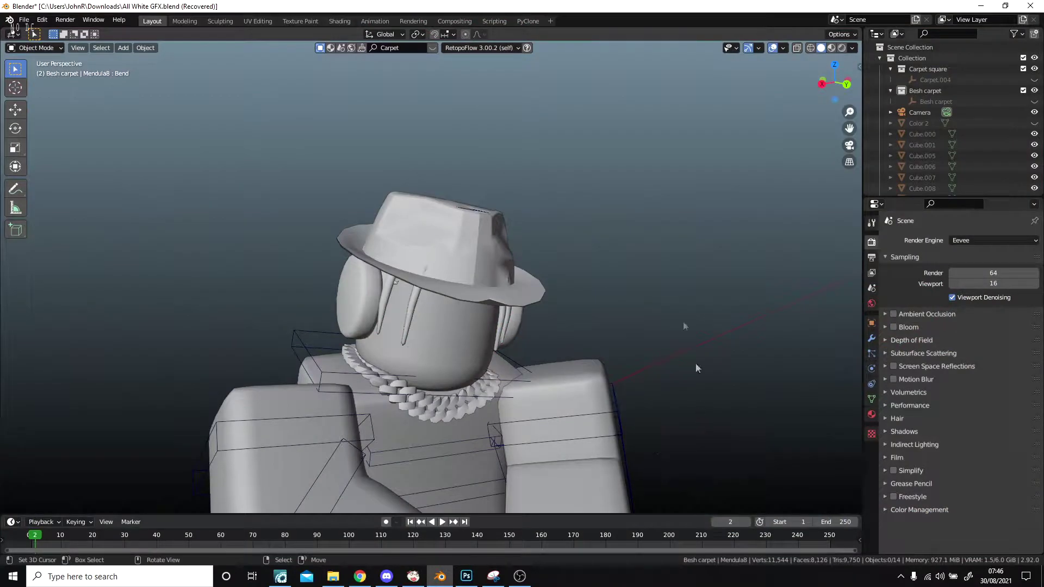
Switch the viewport to Material Preview and orbit to face the character
{"action": "mouse_move", "coordinate": [617, 292]}
{"action": "middle_mouse_down", "text": "shift"}
{"action": "mouse_move", "coordinate": [639, 284]}
{"action": "mouse_move", "coordinate": [646, 255]}
{"action": "mouse_move", "coordinate": [609, 315]}
{"action": "mouse_move", "coordinate": [640, 242]}
{"action": "middle_mouse_up", "text": "shift"}
{"action": "scroll", "coordinate": [636, 284], "scroll_direction": "up", "scroll_amount": 2}
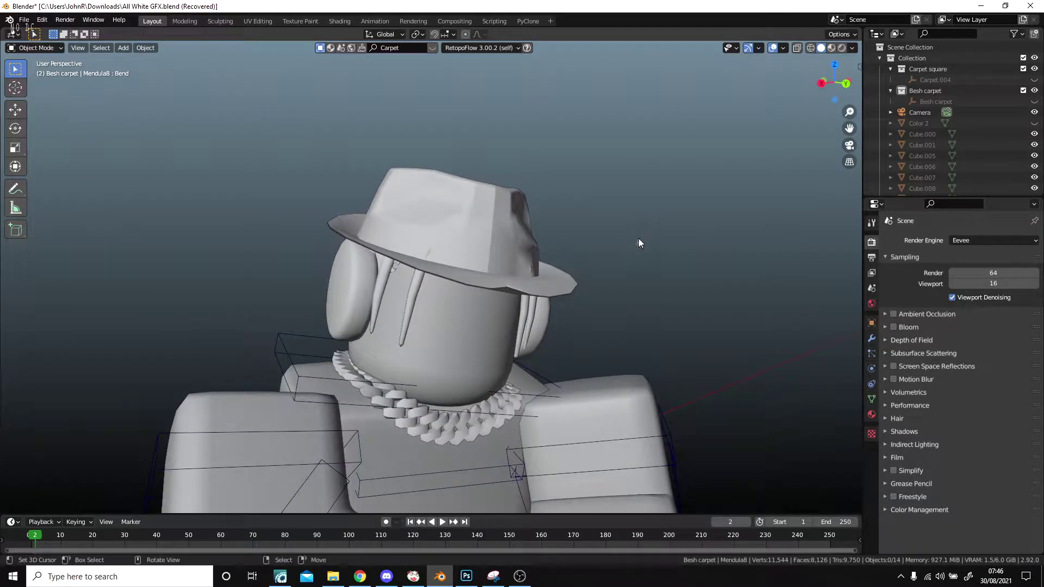
{"action": "scroll", "coordinate": [621, 171], "scroll_direction": "down", "scroll_amount": 3}
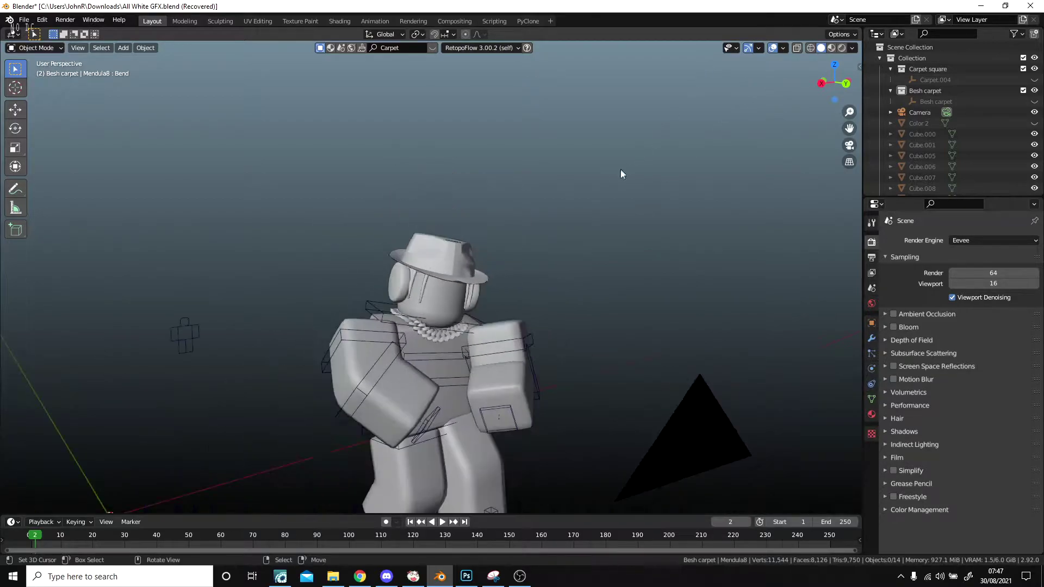
{"action": "mouse_move", "coordinate": [644, 252]}
{"action": "middle_mouse_down"}
{"action": "mouse_move", "coordinate": [585, 275]}
{"action": "mouse_move", "coordinate": [629, 269]}
{"action": "middle_mouse_up"}
{"action": "scroll", "coordinate": [629, 270], "scroll_direction": "up", "scroll_amount": 5}
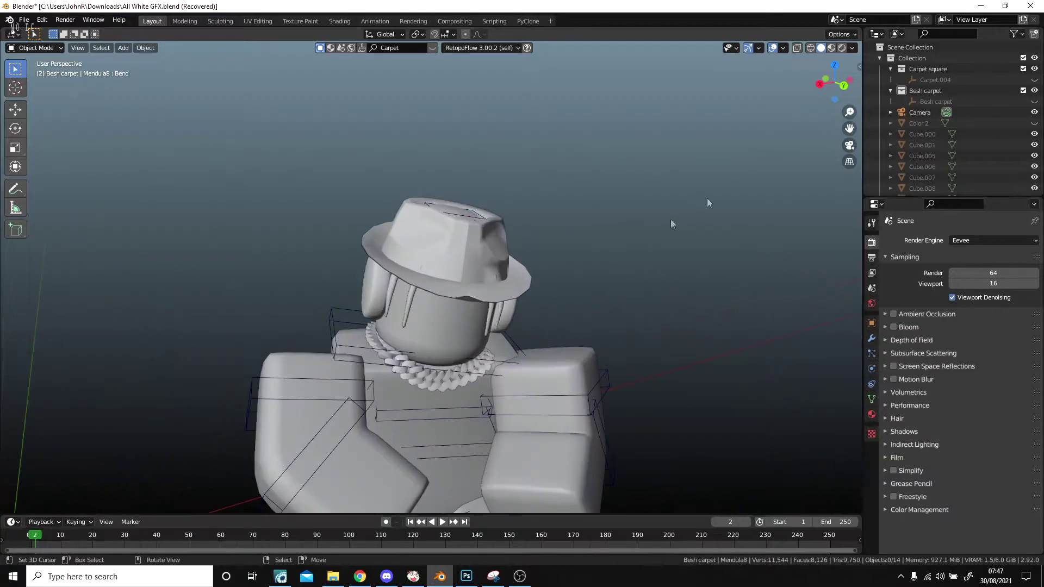
{"action": "left_click", "coordinate": [831, 48]}
{"action": "scroll", "coordinate": [617, 266], "scroll_direction": "up", "scroll_amount": 2}
{"action": "mouse_move", "coordinate": [618, 266]}
{"action": "middle_mouse_down"}
{"action": "mouse_move", "coordinate": [576, 235]}
{"action": "mouse_move", "coordinate": [587, 212]}
{"action": "mouse_move", "coordinate": [602, 211]}
{"action": "mouse_move", "coordinate": [666, 275]}
{"action": "mouse_move", "coordinate": [580, 273]}
{"action": "mouse_move", "coordinate": [534, 242]}
{"action": "middle_mouse_up"}
{"action": "scroll", "coordinate": [606, 237], "scroll_direction": "up", "scroll_amount": 2}
{"action": "mouse_move", "coordinate": [605, 237]}
{"action": "middle_mouse_down"}
{"action": "mouse_move", "coordinate": [417, 242]}
{"action": "mouse_move", "coordinate": [548, 237]}
{"action": "mouse_move", "coordinate": [590, 221]}
{"action": "mouse_move", "coordinate": [541, 200]}
{"action": "mouse_move", "coordinate": [612, 234]}
{"action": "mouse_move", "coordinate": [566, 214]}
{"action": "mouse_move", "coordinate": [582, 216]}
{"action": "mouse_move", "coordinate": [585, 239]}
{"action": "middle_mouse_up"}
{"action": "scroll", "coordinate": [588, 228], "scroll_direction": "down", "scroll_amount": 2}
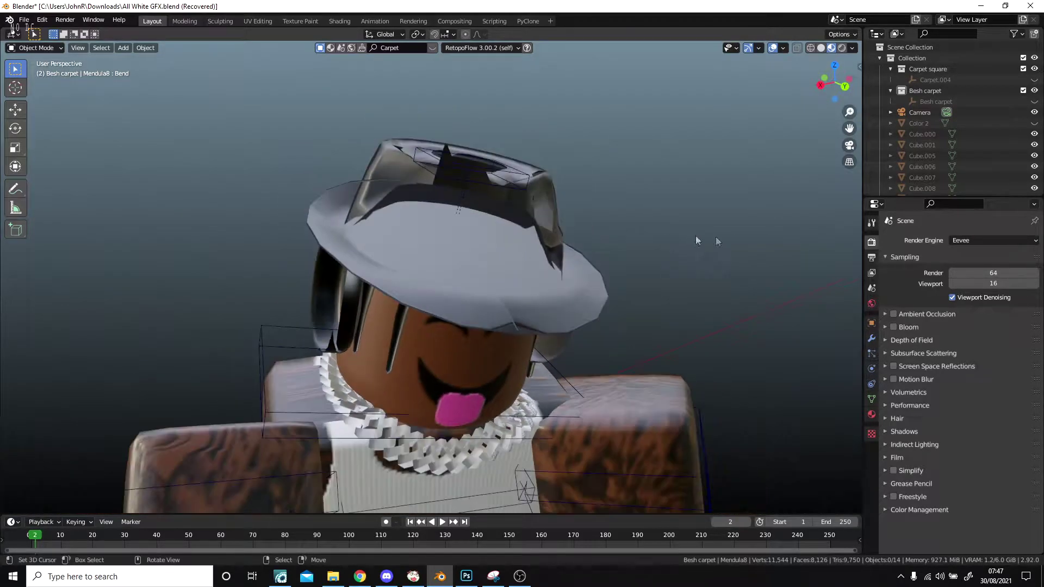
Set the render engine to Cycles, then back to Eevee
{"action": "left_click", "coordinate": [967, 241]}
{"action": "left_click", "coordinate": [969, 273]}
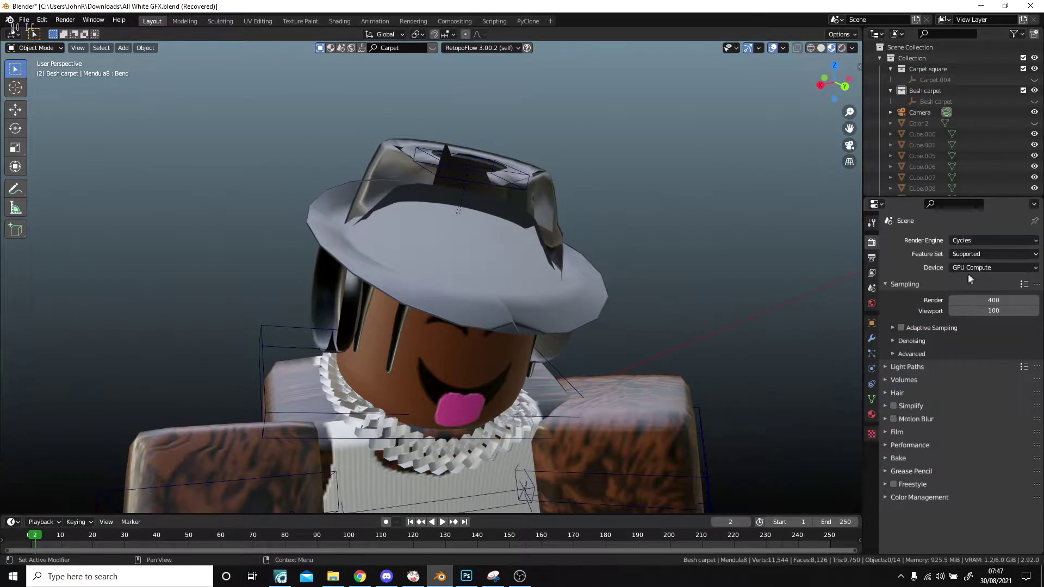
{"action": "mouse_move", "coordinate": [604, 236]}
{"action": "middle_mouse_down"}
{"action": "mouse_move", "coordinate": [712, 251]}
{"action": "mouse_move", "coordinate": [694, 248]}
{"action": "middle_mouse_up"}
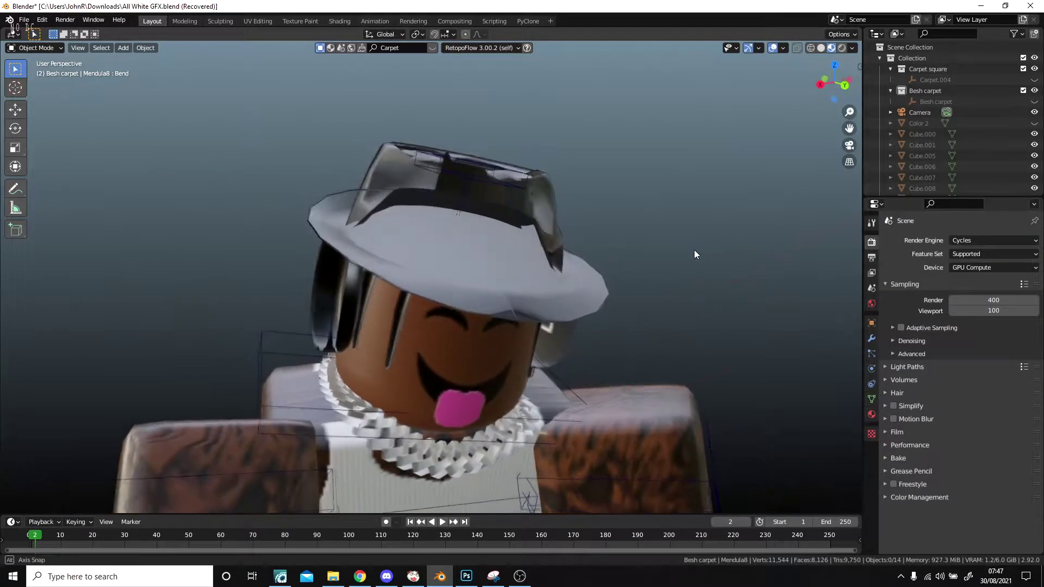
{"action": "left_click", "coordinate": [966, 241]}
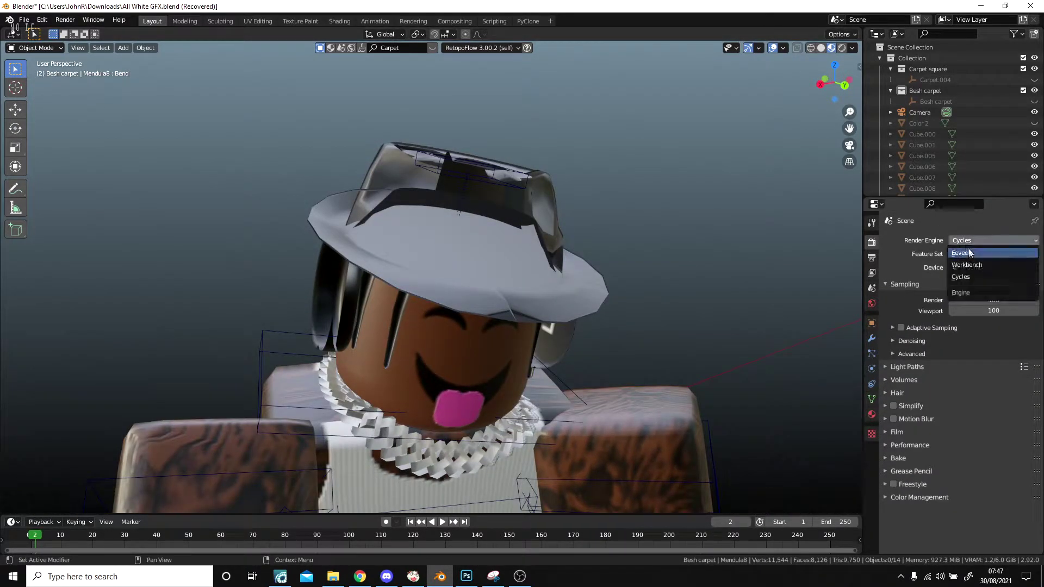
Try Rendered shading, set the engine to Cycles again, then return to Material Preview
{"action": "left_click", "coordinate": [841, 47]}
{"action": "mouse_move", "coordinate": [572, 238]}
{"action": "middle_mouse_down"}
{"action": "mouse_move", "coordinate": [573, 222]}
{"action": "mouse_move", "coordinate": [501, 218]}
{"action": "mouse_move", "coordinate": [608, 225]}
{"action": "middle_mouse_up"}
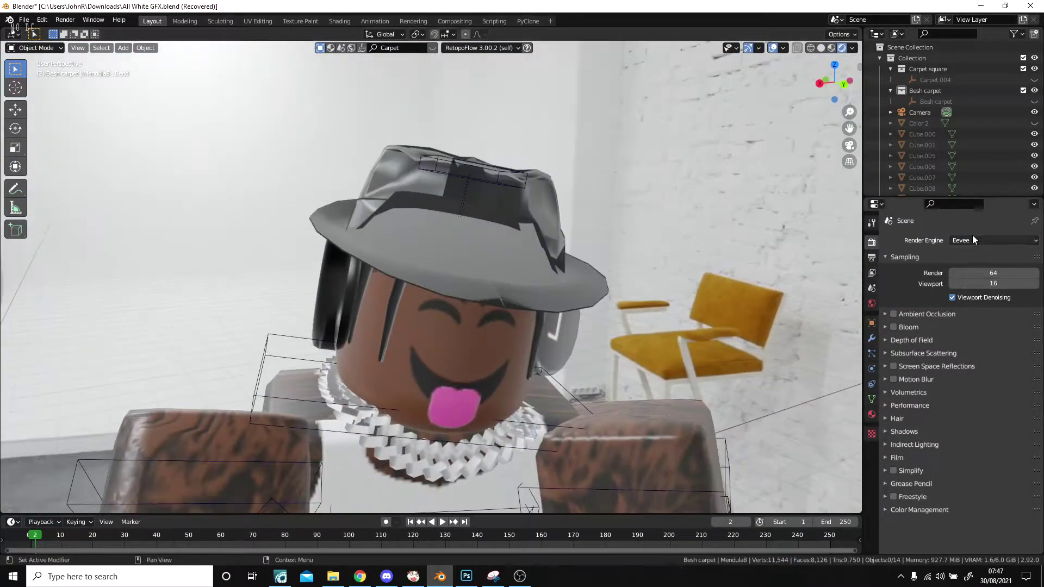
{"action": "left_click", "coordinate": [970, 238]}
{"action": "left_click", "coordinate": [970, 276]}
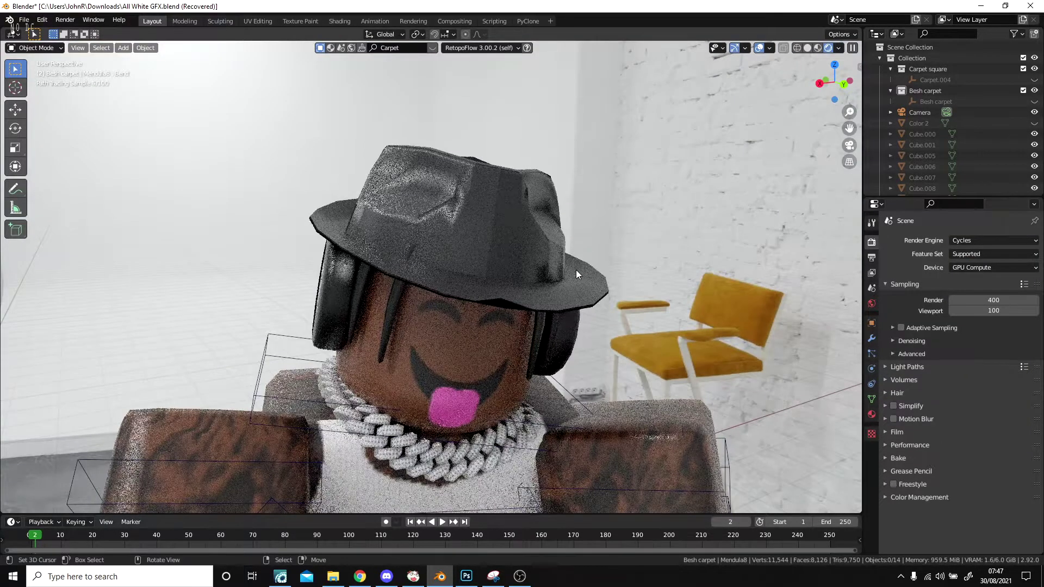
{"action": "mouse_move", "coordinate": [576, 270]}
{"action": "middle_mouse_down"}
{"action": "mouse_move", "coordinate": [655, 280]}
{"action": "mouse_move", "coordinate": [568, 266]}
{"action": "middle_mouse_up"}
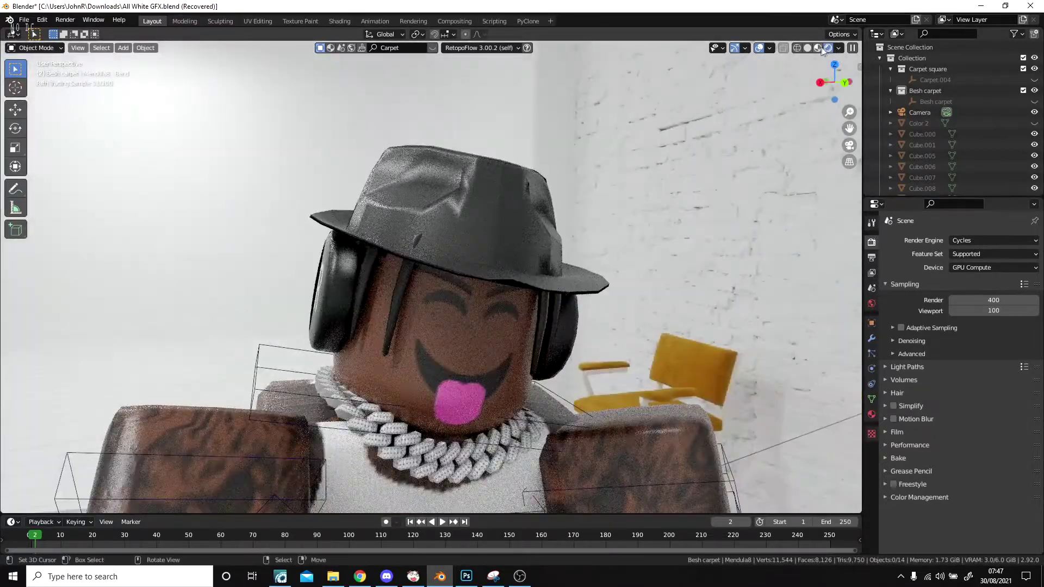
{"action": "left_click", "coordinate": [821, 46]}
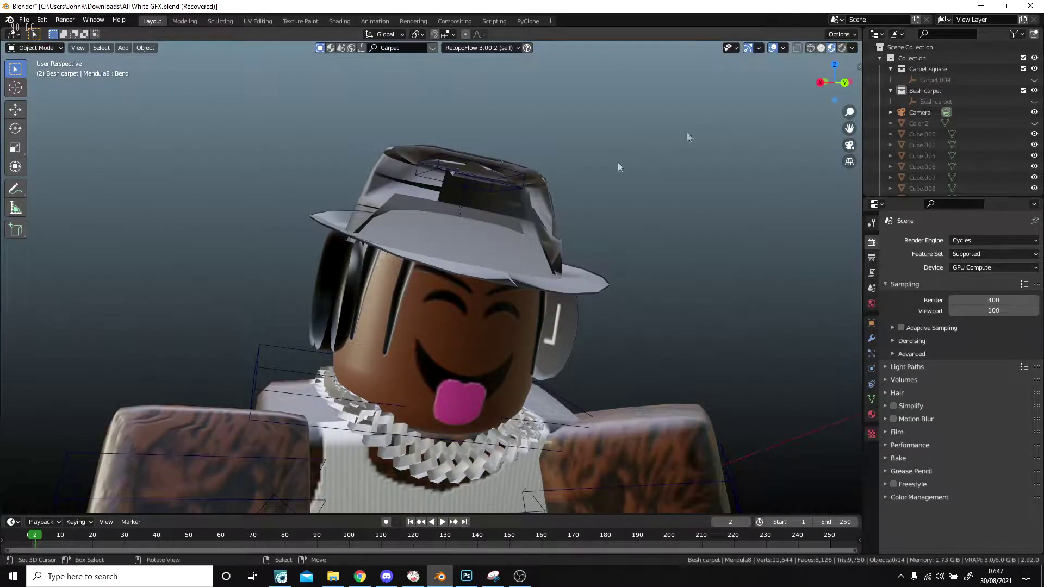
Orbit around the character and click the hat to select Tloyzy1
{"action": "mouse_move", "coordinate": [618, 167]}
{"action": "middle_mouse_down"}
{"action": "mouse_move", "coordinate": [623, 192]}
{"action": "mouse_move", "coordinate": [513, 192]}
{"action": "mouse_move", "coordinate": [551, 210]}
{"action": "middle_mouse_up"}
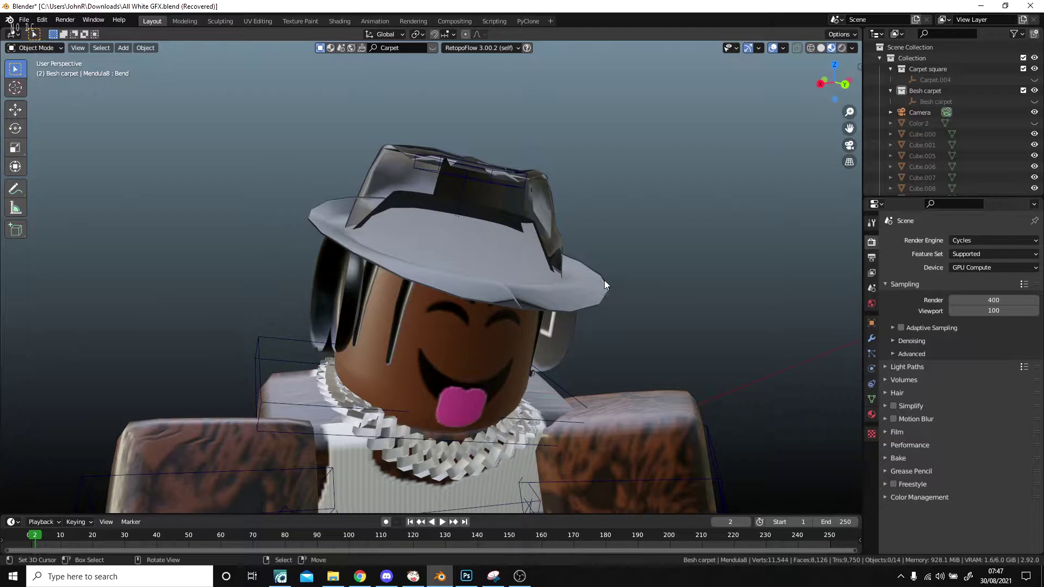
{"action": "left_click", "coordinate": [589, 276]}
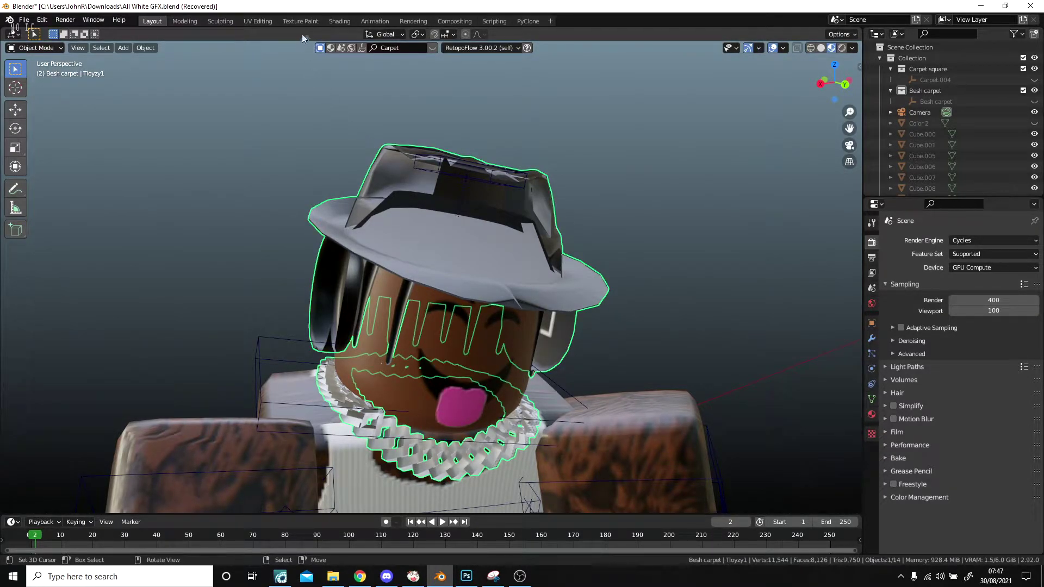
In the Shading workspace, unlink the texture's Alpha from the Principled BSDF Alpha socket
{"action": "left_click", "coordinate": [341, 22]}
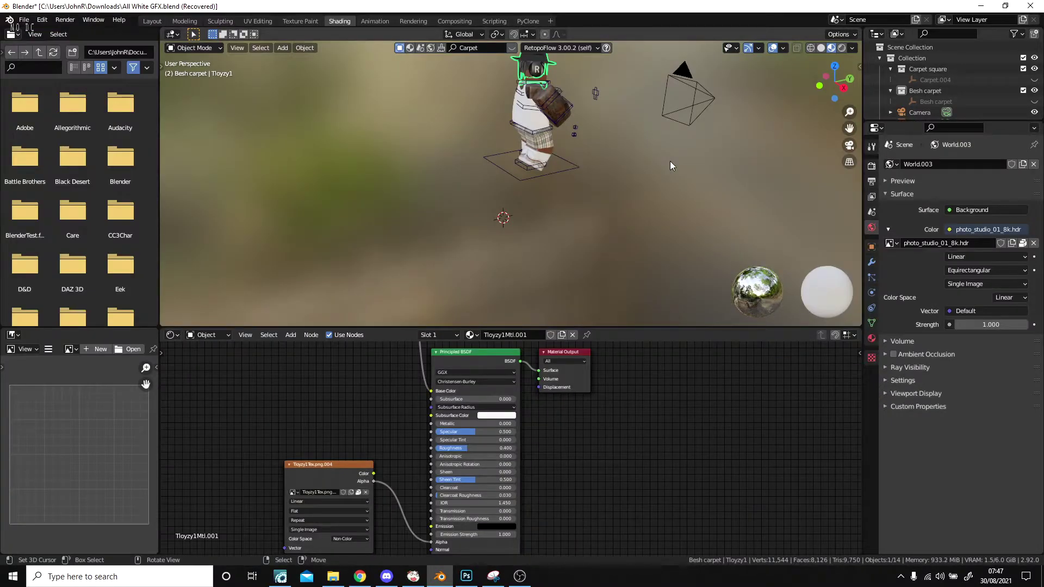
{"action": "key", "text": "KP_Decimal"}
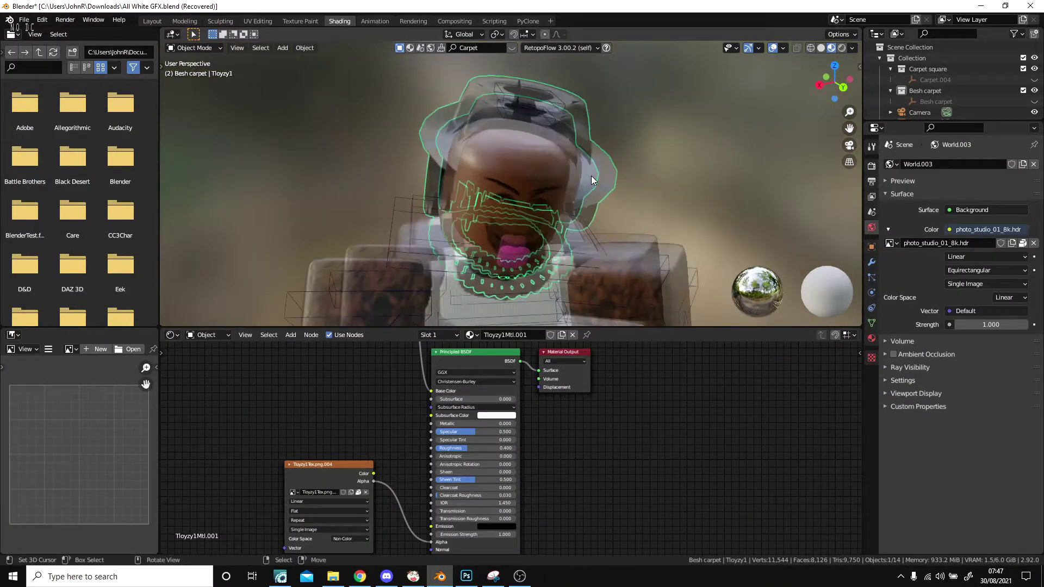
{"action": "middle_click_drag", "start_coordinate": [339, 441], "coordinate": [459, 355]}
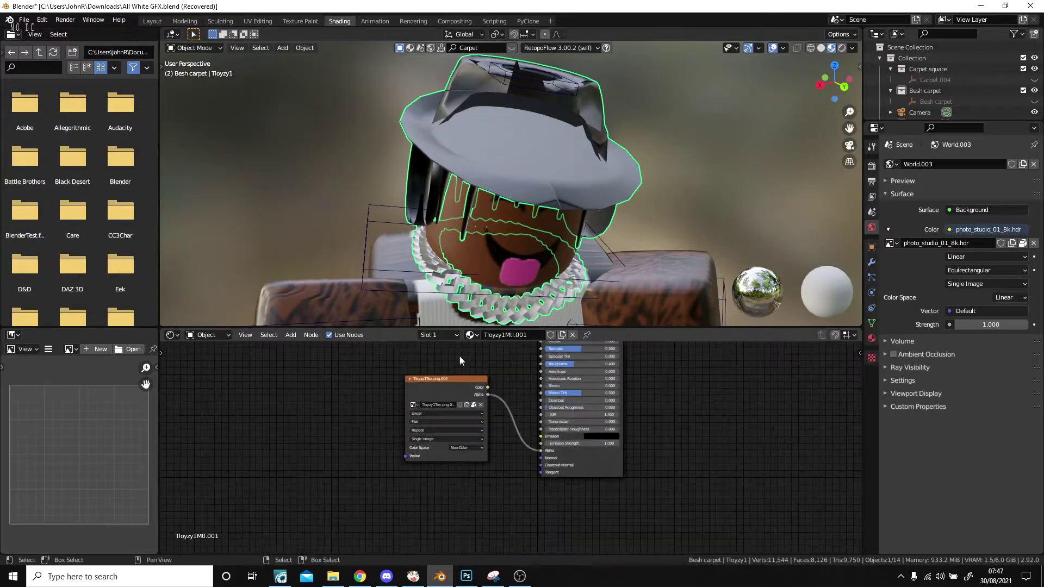
{"action": "scroll", "coordinate": [520, 464], "scroll_direction": "up", "scroll_amount": 3}
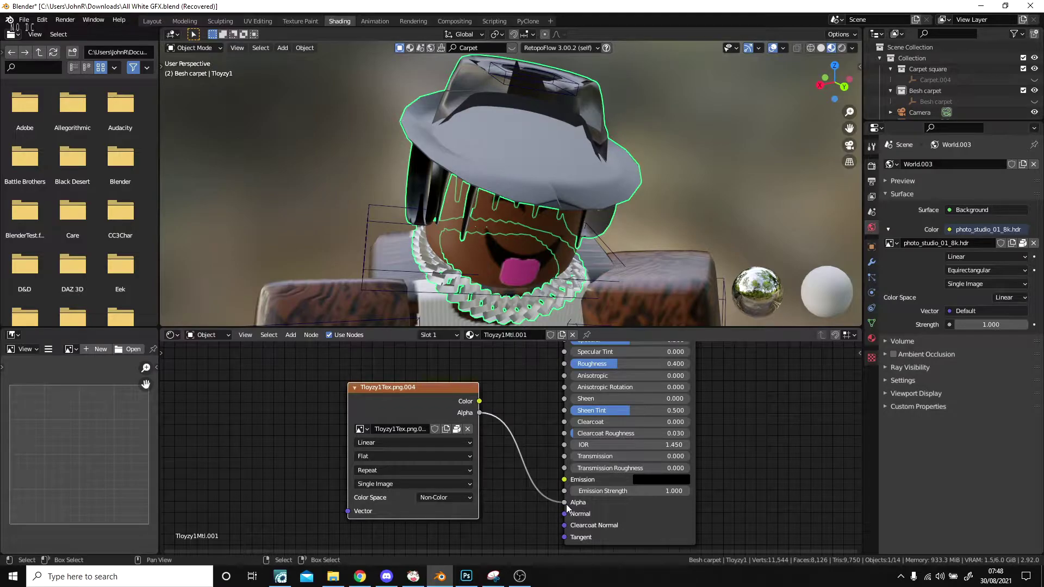
{"action": "left_click_drag", "start_coordinate": [566, 504], "coordinate": [435, 395]}
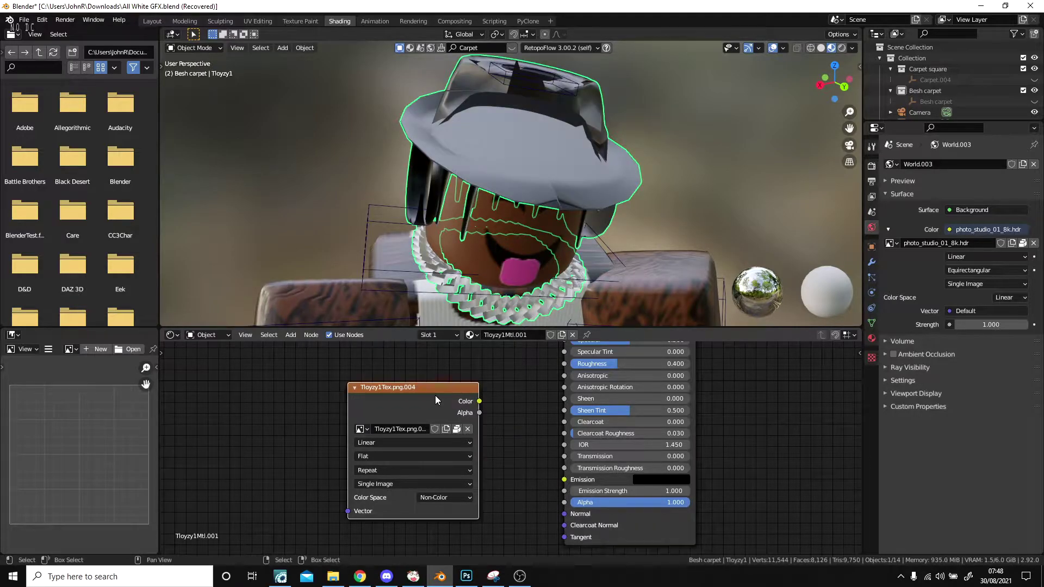
{"action": "scroll", "coordinate": [482, 403], "scroll_direction": "down", "scroll_amount": 2}
{"action": "middle_click_drag", "start_coordinate": [481, 404], "coordinate": [438, 512]}
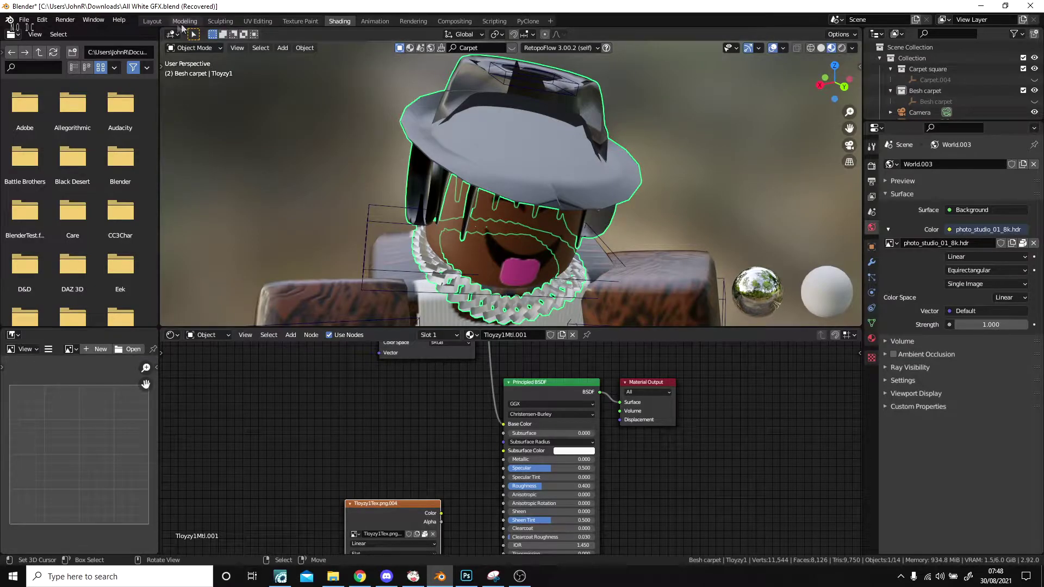
Back in Layout, show the head's Material Properties with Viewport Display expanded
{"action": "left_click", "coordinate": [152, 21]}
{"action": "mouse_move", "coordinate": [304, 76]}
{"action": "middle_mouse_down"}
{"action": "mouse_move", "coordinate": [550, 159]}
{"action": "mouse_move", "coordinate": [462, 159]}
{"action": "mouse_move", "coordinate": [501, 164]}
{"action": "middle_mouse_up"}
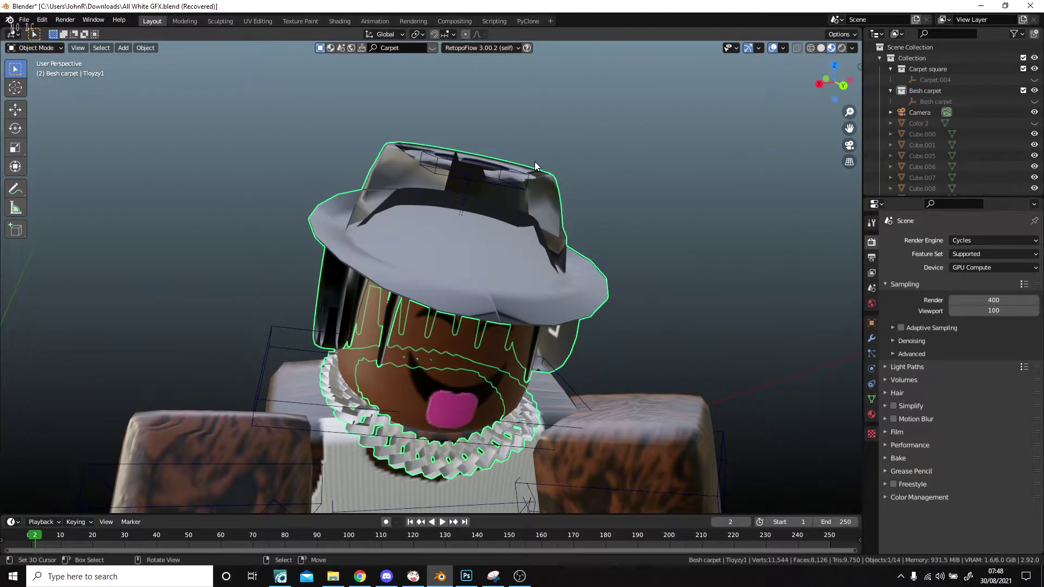
{"action": "left_click", "coordinate": [867, 415]}
{"action": "left_click", "coordinate": [889, 384]}
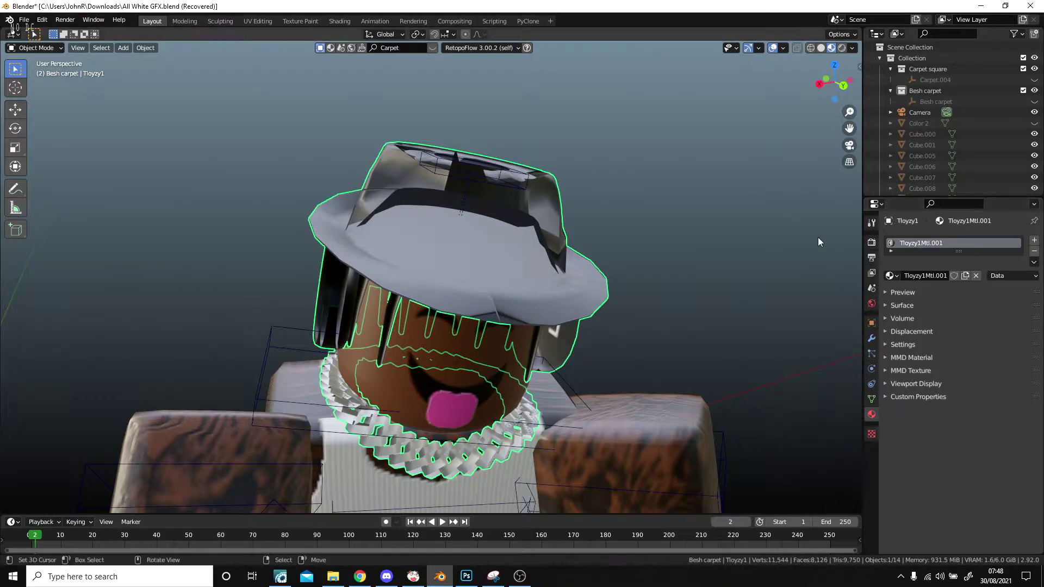
{"action": "middle_click_drag", "start_coordinate": [614, 260], "coordinate": [802, 335]}
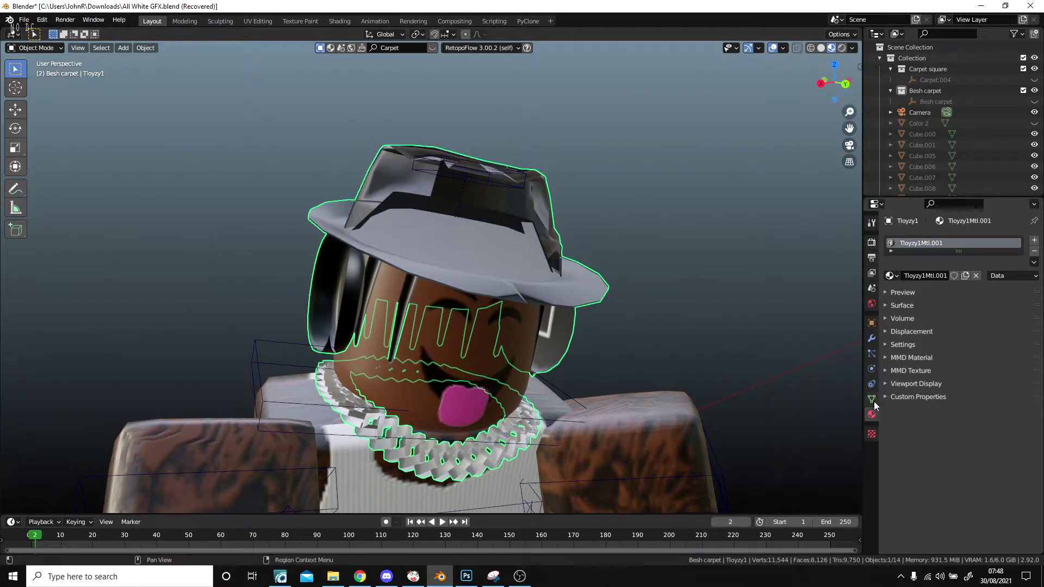
{"action": "left_click", "coordinate": [883, 383]}
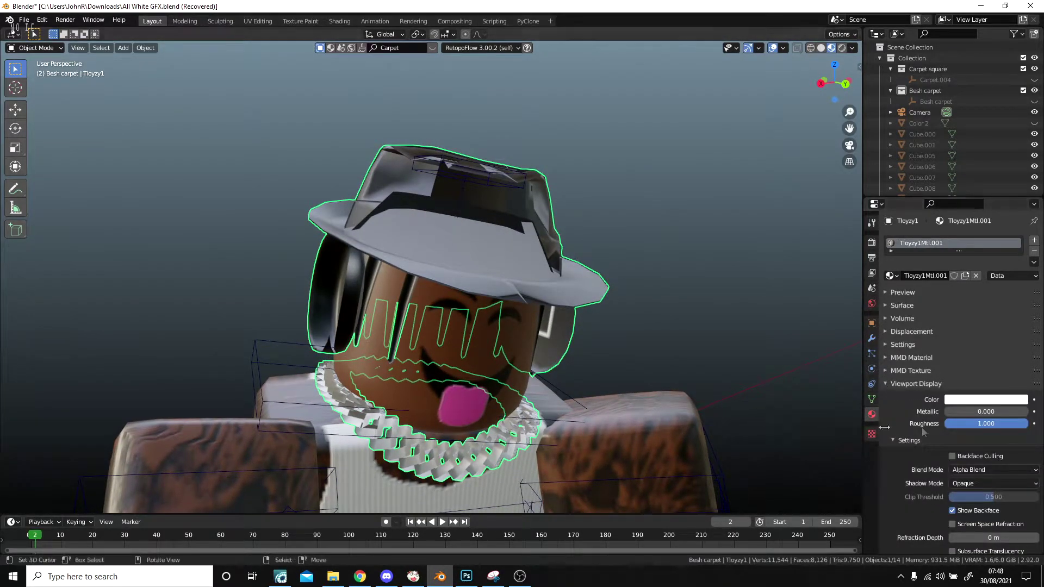
{"action": "scroll", "coordinate": [913, 408], "scroll_direction": "down", "scroll_amount": 1}
Orbit to inspect the hat and toggle the material's Backface Culling
{"action": "mouse_move", "coordinate": [679, 316]}
{"action": "middle_mouse_down"}
{"action": "mouse_move", "coordinate": [723, 315]}
{"action": "mouse_move", "coordinate": [715, 313]}
{"action": "middle_mouse_up"}
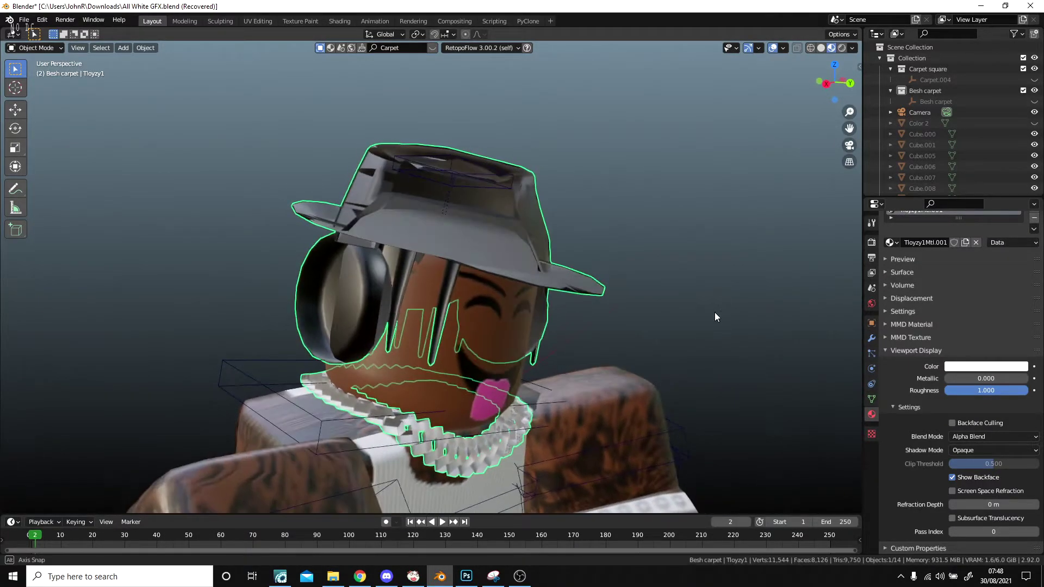
{"action": "middle_click_drag", "start_coordinate": [585, 288], "coordinate": [604, 298]}
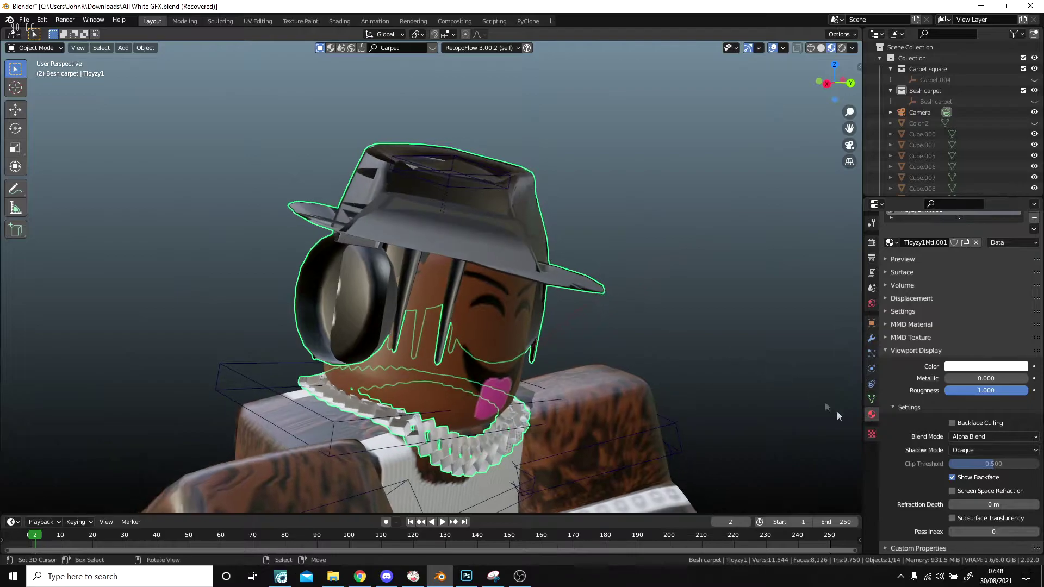
{"action": "left_click", "coordinate": [962, 425]}
Turn Backface Culling off and try Opaque blend mode on the hat material
{"action": "mouse_move", "coordinate": [628, 307]}
{"action": "middle_mouse_down"}
{"action": "mouse_move", "coordinate": [638, 310]}
{"action": "mouse_move", "coordinate": [480, 299]}
{"action": "mouse_move", "coordinate": [724, 313]}
{"action": "mouse_move", "coordinate": [41, 309]}
{"action": "mouse_move", "coordinate": [273, 305]}
{"action": "mouse_move", "coordinate": [212, 291]}
{"action": "mouse_move", "coordinate": [236, 296]}
{"action": "mouse_move", "coordinate": [215, 307]}
{"action": "mouse_move", "coordinate": [253, 310]}
{"action": "middle_mouse_up"}
{"action": "left_click", "coordinate": [951, 421]}
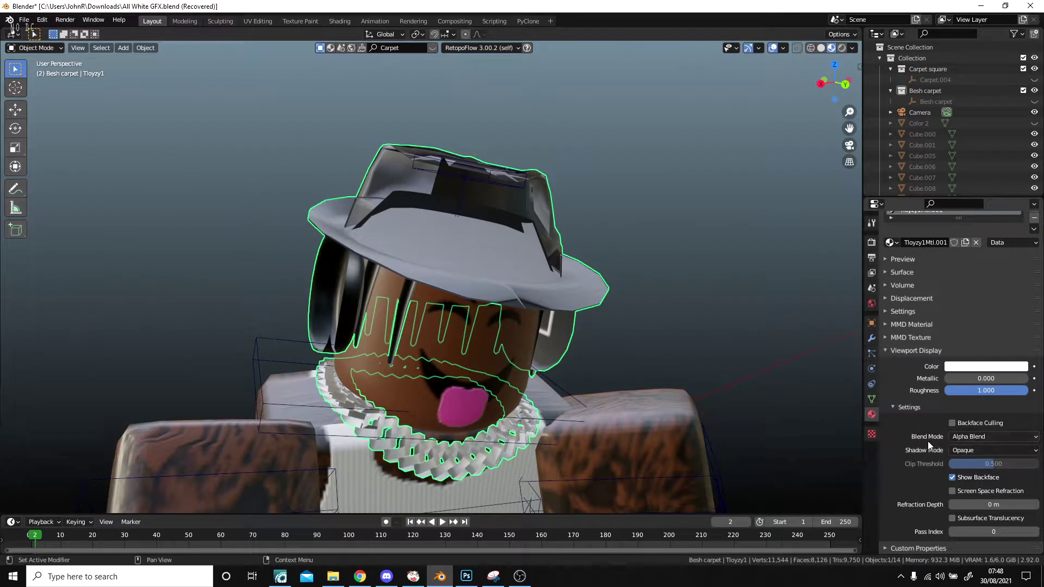
{"action": "left_click", "coordinate": [970, 438]}
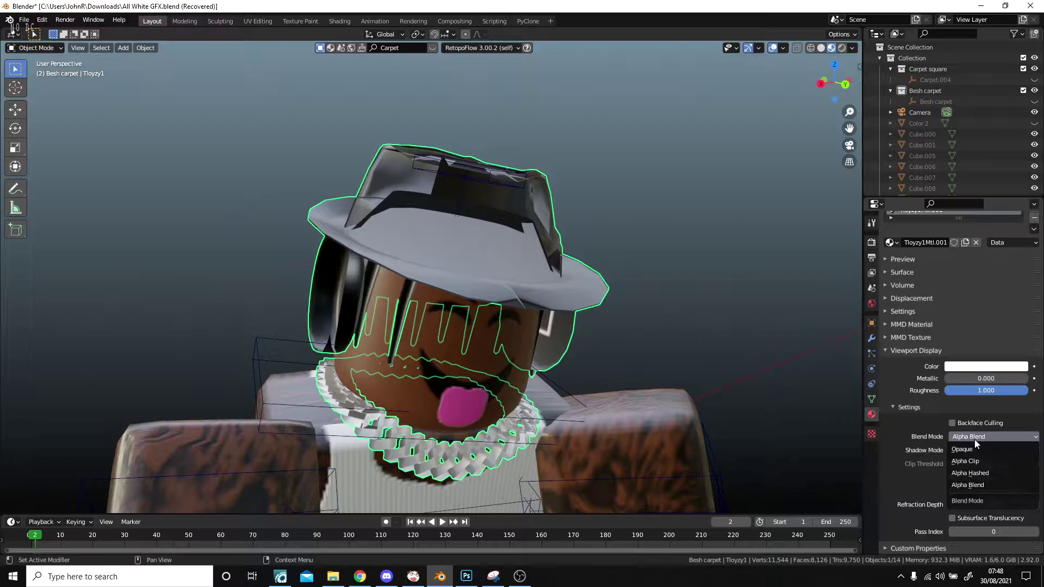
{"action": "left_click", "coordinate": [980, 451]}
{"action": "mouse_move", "coordinate": [740, 343]}
{"action": "middle_mouse_down"}
{"action": "mouse_move", "coordinate": [566, 317]}
{"action": "mouse_move", "coordinate": [747, 317]}
{"action": "mouse_move", "coordinate": [705, 319]}
{"action": "mouse_move", "coordinate": [738, 327]}
{"action": "middle_mouse_up"}
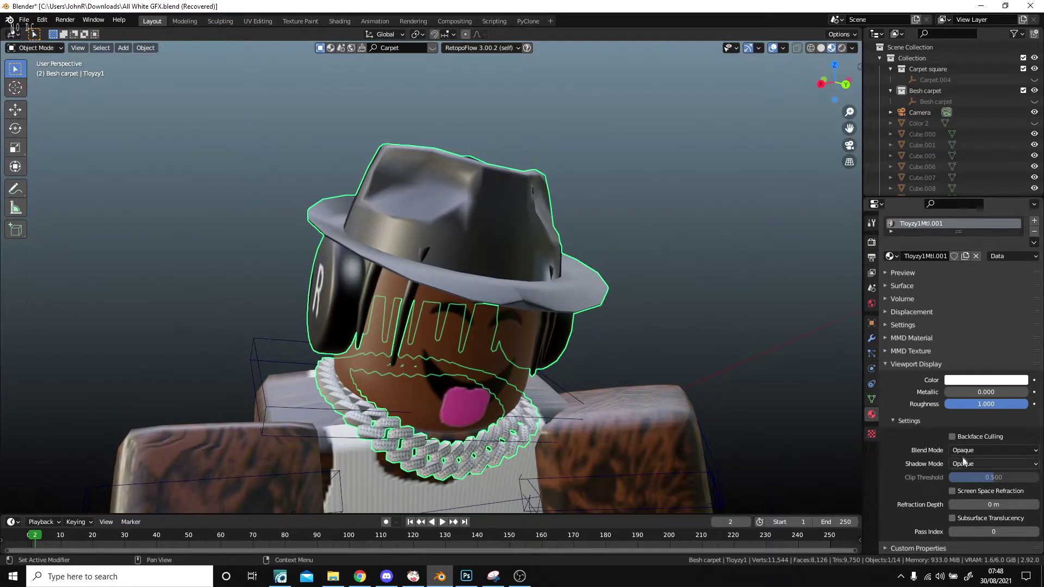
Set Blend Mode back to Alpha Blend and disable Show Backface
{"action": "left_click", "coordinate": [961, 449]}
{"action": "left_click", "coordinate": [981, 500]}
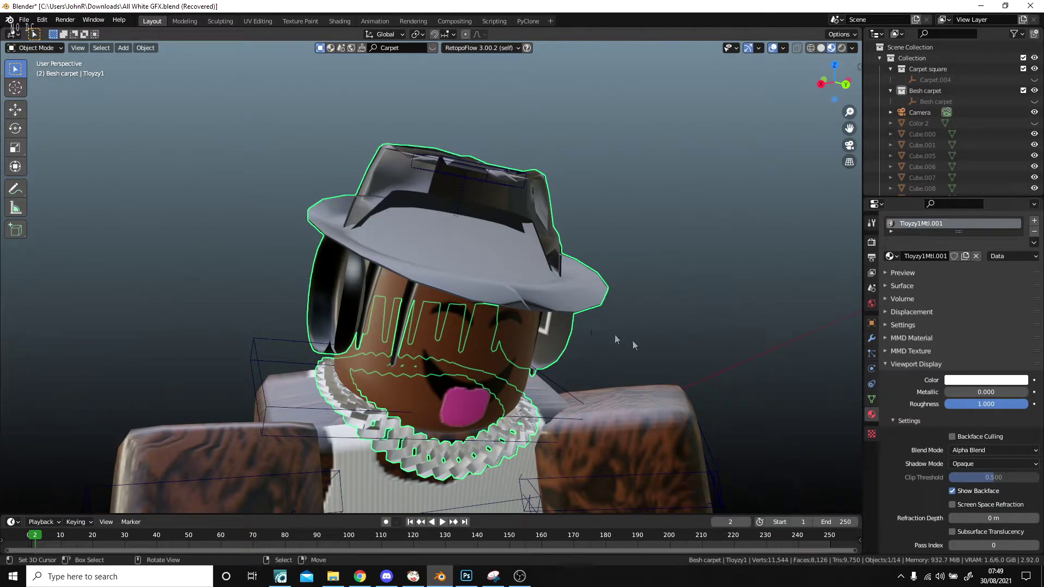
{"action": "left_click", "coordinate": [952, 491]}
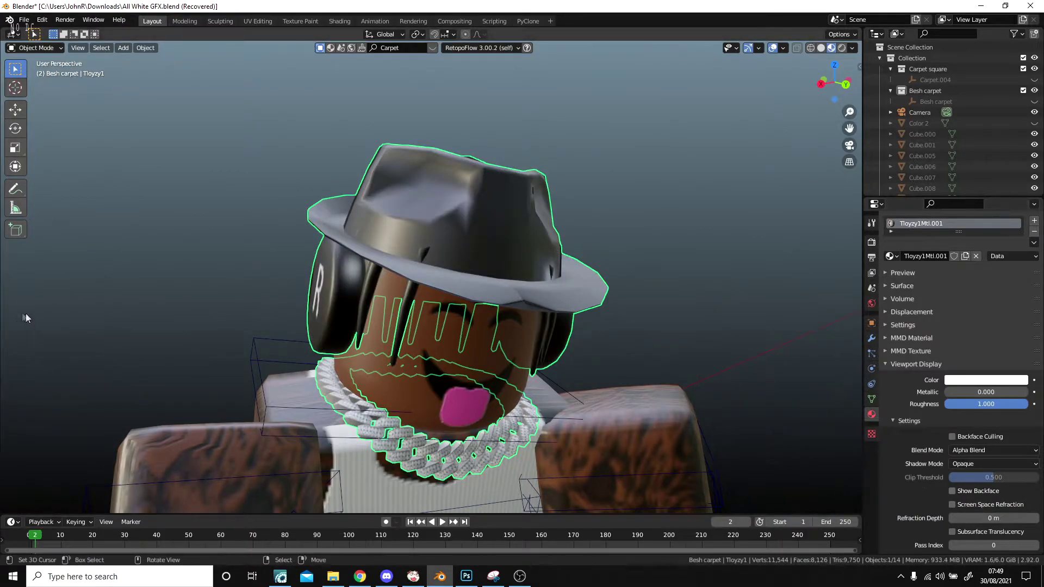
{"action": "mouse_move", "coordinate": [239, 316]}
{"action": "middle_mouse_down"}
{"action": "mouse_move", "coordinate": [638, 328]}
{"action": "mouse_move", "coordinate": [749, 309]}
{"action": "mouse_move", "coordinate": [718, 313]}
{"action": "middle_mouse_up"}
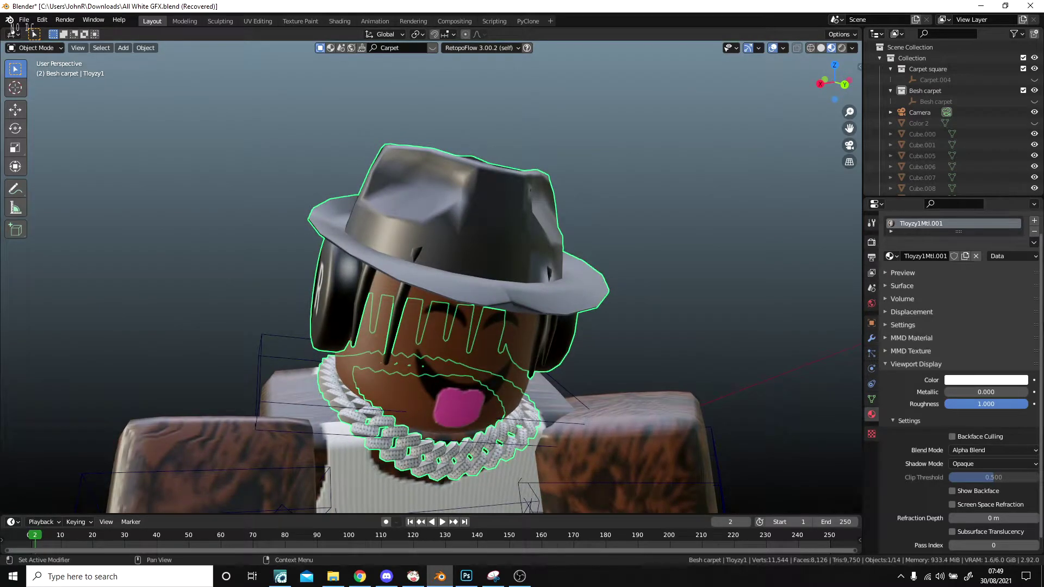
{"action": "left_click", "coordinate": [575, 220]}
{"action": "scroll", "coordinate": [592, 238], "scroll_direction": "down", "scroll_amount": 5}
{"action": "scroll", "coordinate": [522, 236], "scroll_direction": "up", "scroll_amount": 5}
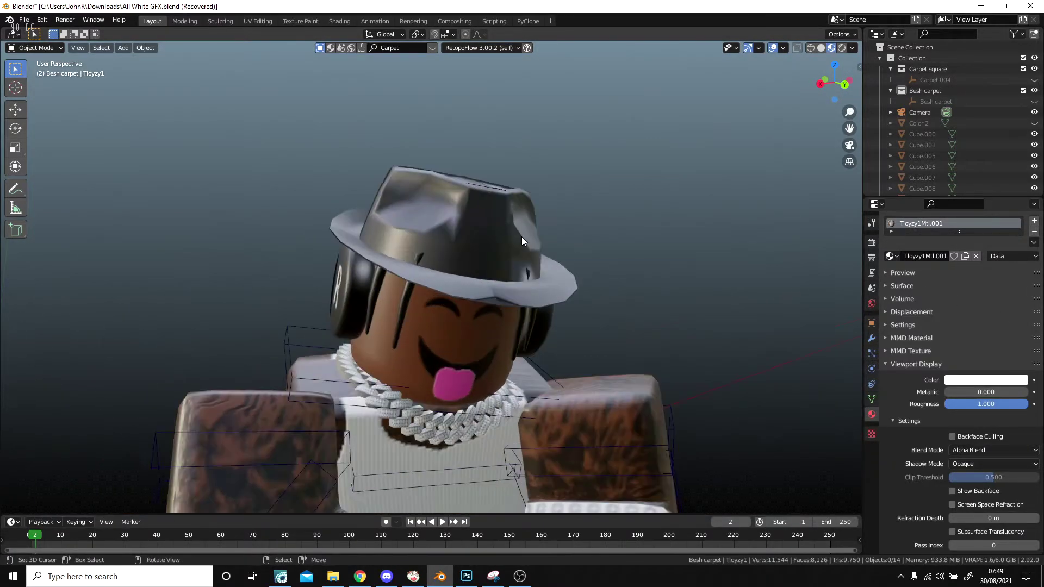
{"action": "left_click", "coordinate": [504, 195]}
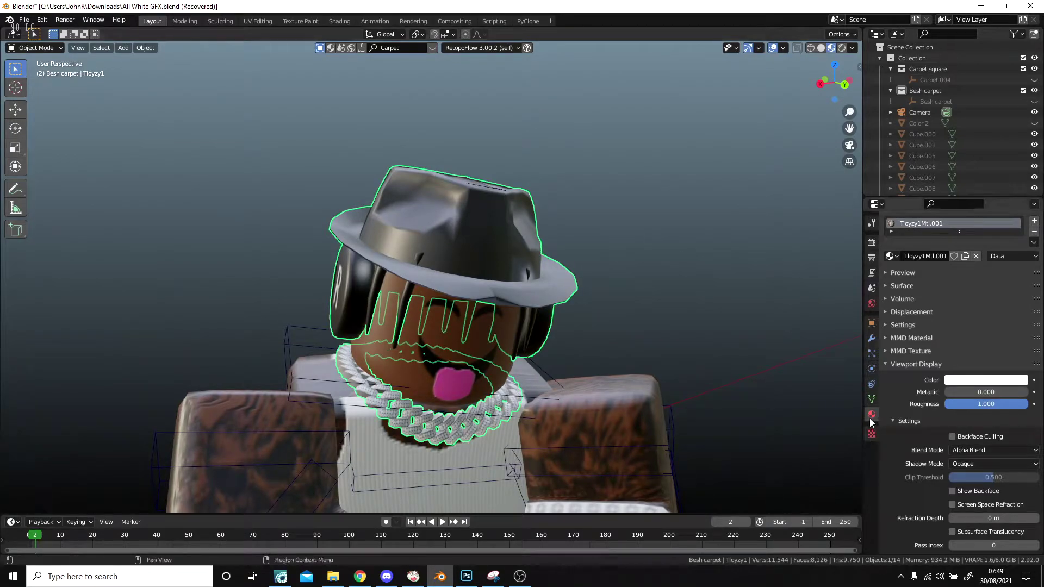
{"action": "scroll", "coordinate": [926, 400], "scroll_direction": "up", "scroll_amount": 1}
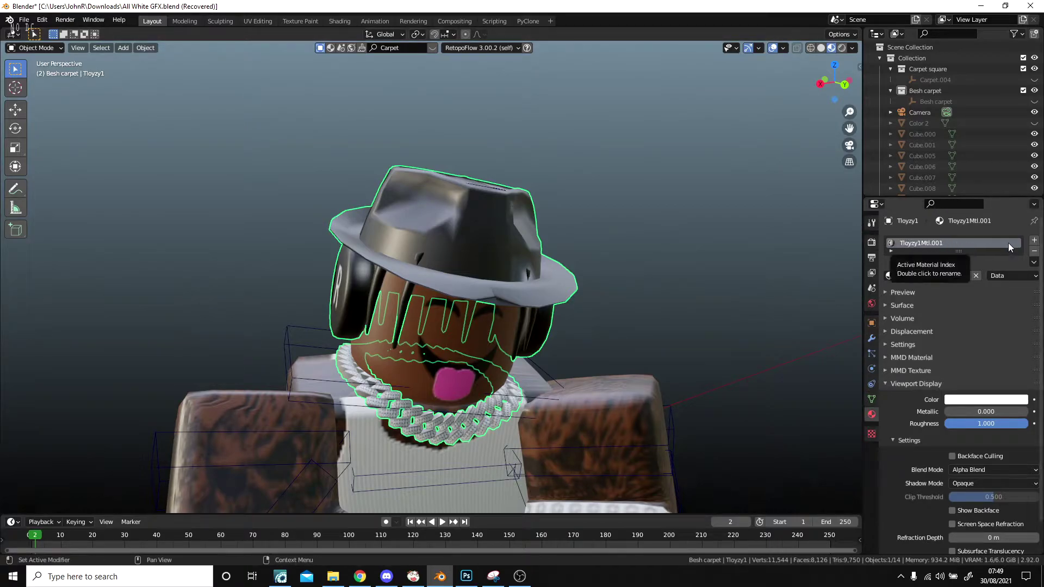
Add slots with new Material.002–004, reselect Tloyzy1Mtl.001, and keep Alpha Blend
{"action": "left_click", "coordinate": [1033, 241]}
{"action": "left_click", "coordinate": [921, 265]}
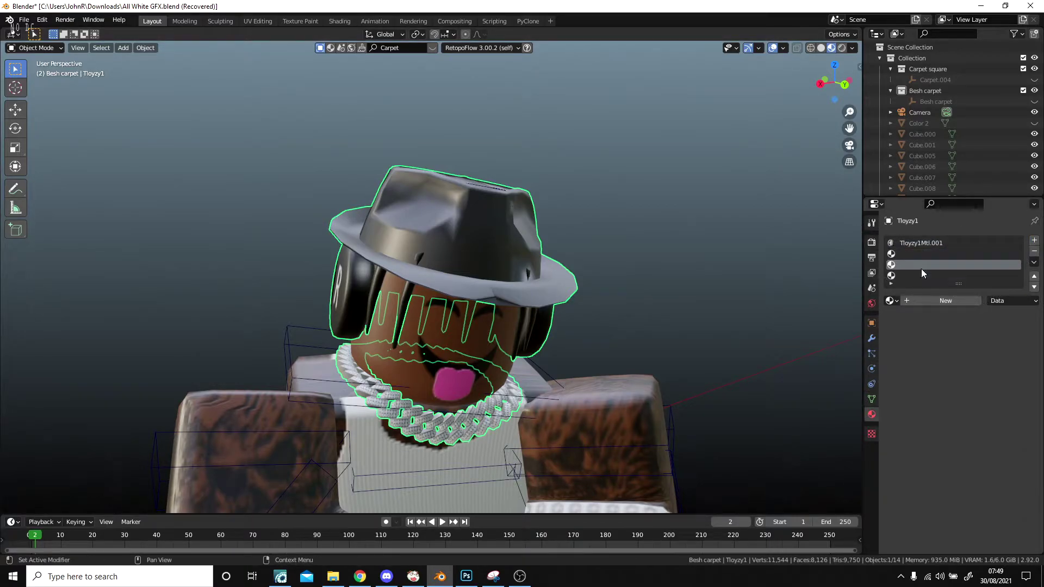
{"action": "left_click", "coordinate": [924, 254]}
{"action": "left_click", "coordinate": [937, 300]}
{"action": "left_click", "coordinate": [923, 264]}
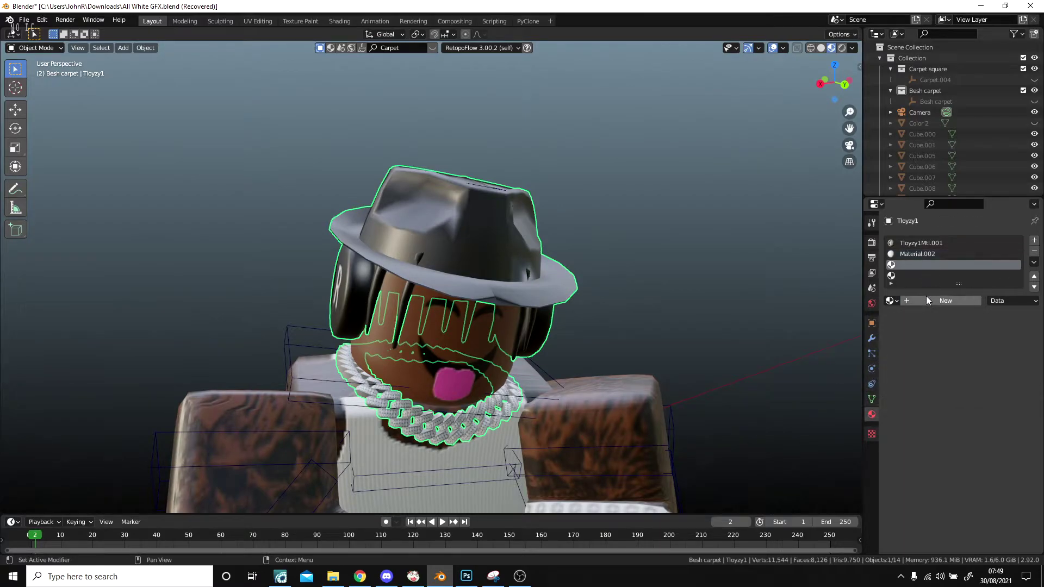
{"action": "left_click", "coordinate": [926, 297]}
{"action": "left_click", "coordinate": [916, 274]}
{"action": "left_click", "coordinate": [922, 297]}
{"action": "left_click", "coordinate": [915, 242]}
{"action": "scroll", "coordinate": [932, 342], "scroll_direction": "down", "scroll_amount": 3}
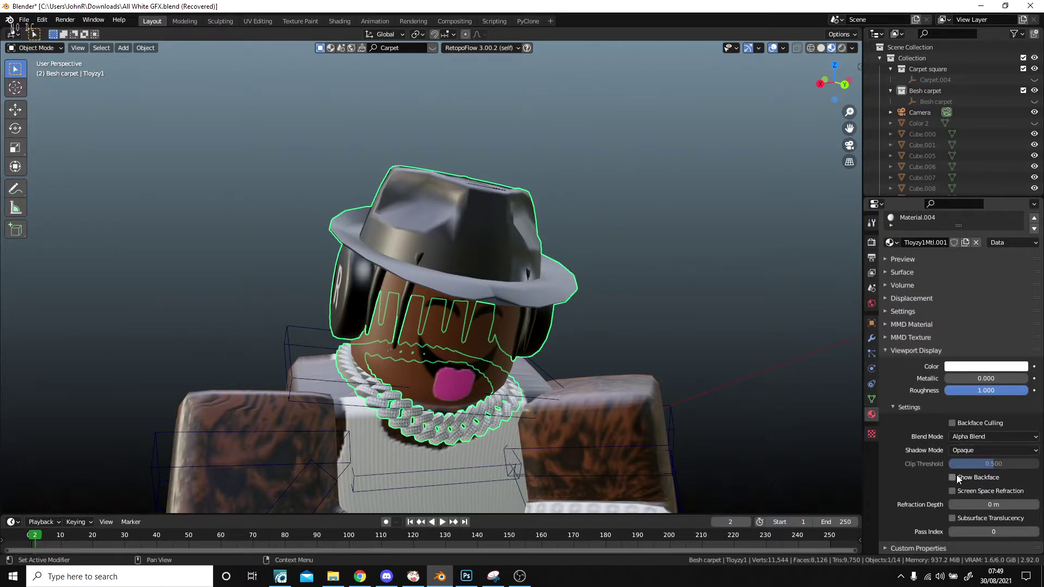
{"action": "left_click", "coordinate": [971, 439]}
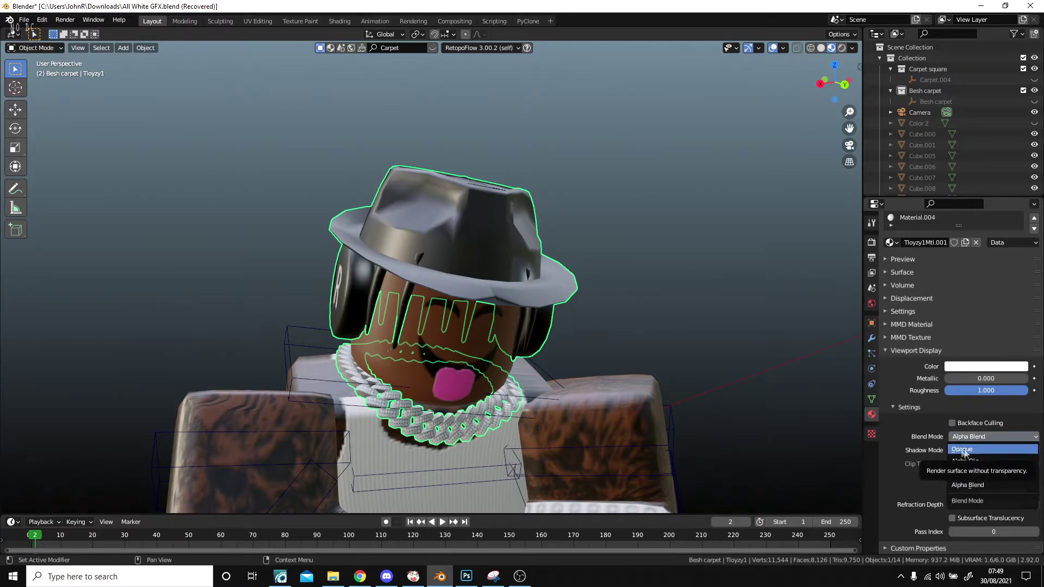
{"action": "left_click", "coordinate": [966, 437]}
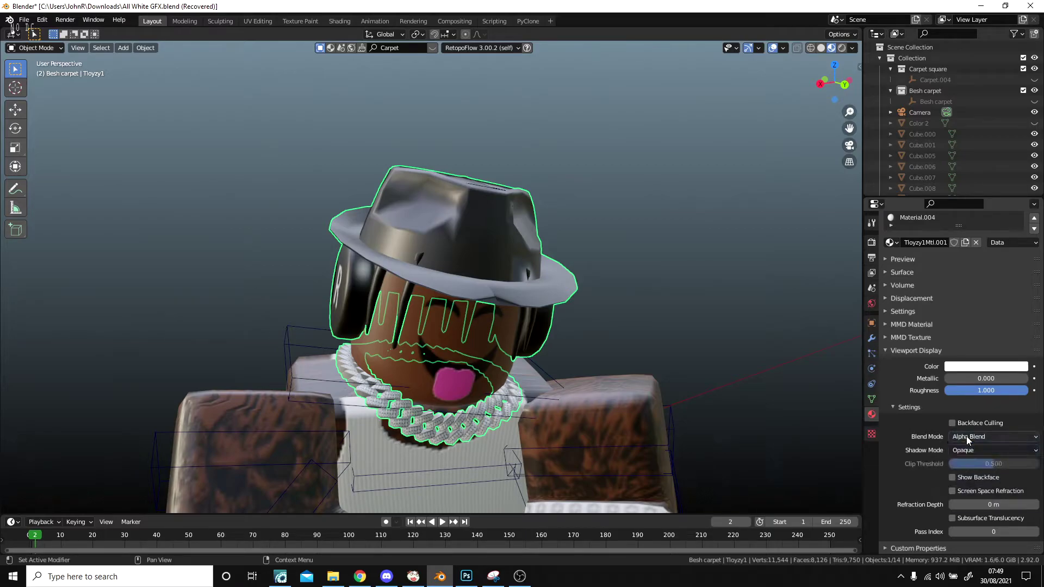
{"action": "scroll", "coordinate": [921, 318], "scroll_direction": "up", "scroll_amount": 3}
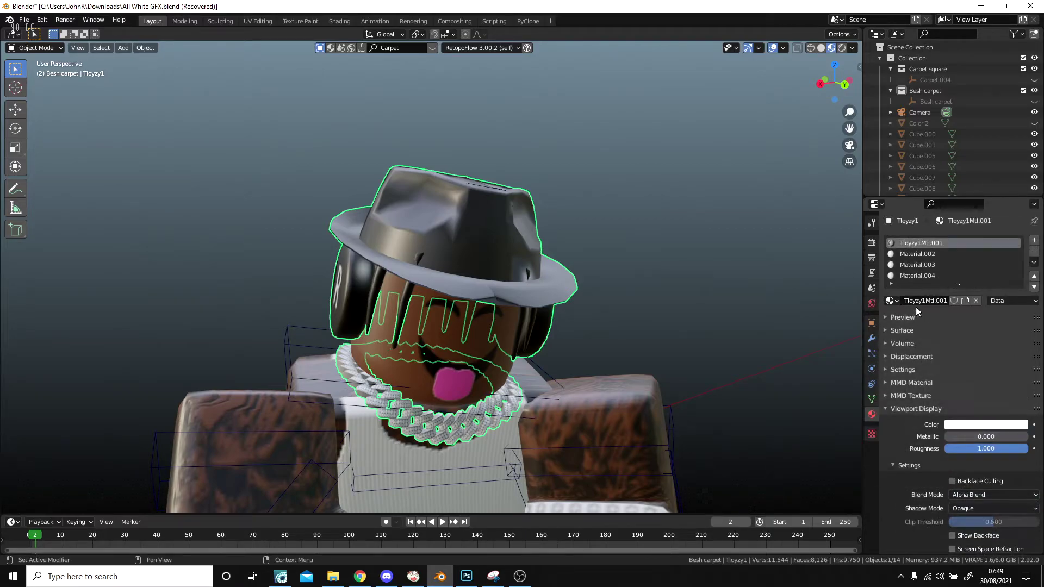
{"action": "left_click", "coordinate": [919, 254]}
{"action": "scroll", "coordinate": [936, 472], "scroll_direction": "down", "scroll_amount": 2}
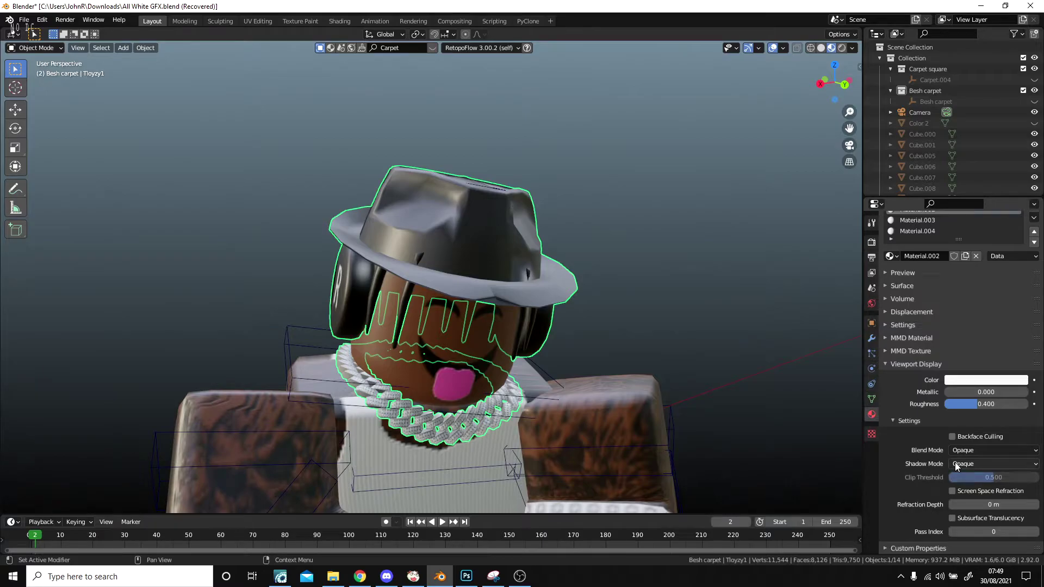
{"action": "scroll", "coordinate": [938, 367], "scroll_direction": "up", "scroll_amount": 2}
{"action": "left_click", "coordinate": [921, 268]}
{"action": "scroll", "coordinate": [938, 367], "scroll_direction": "down", "scroll_amount": 2}
{"action": "scroll", "coordinate": [952, 463], "scroll_direction": "up", "scroll_amount": 2}
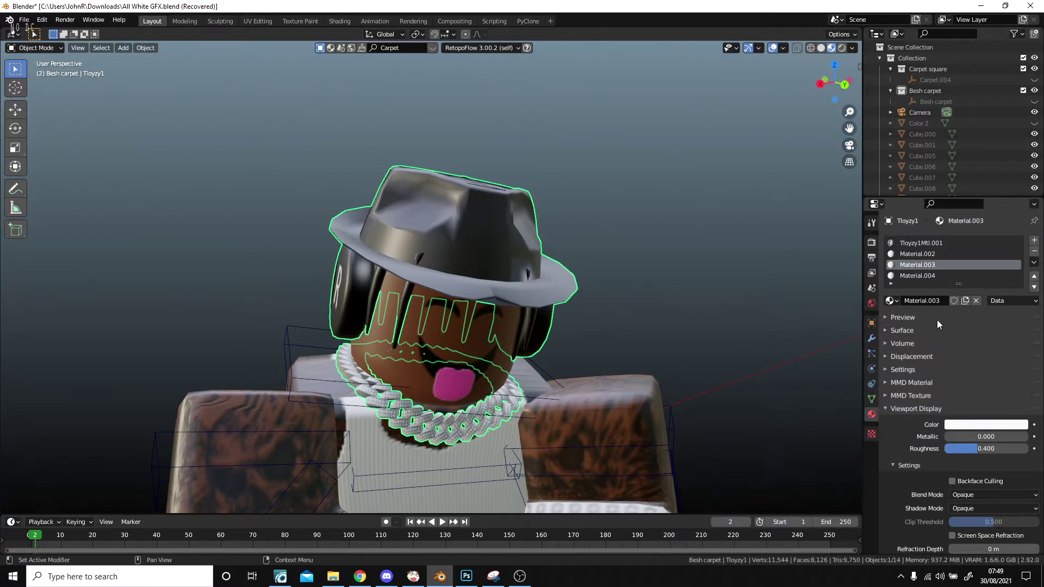
{"action": "left_click", "coordinate": [917, 276]}
{"action": "scroll", "coordinate": [937, 403], "scroll_direction": "down", "scroll_amount": 2}
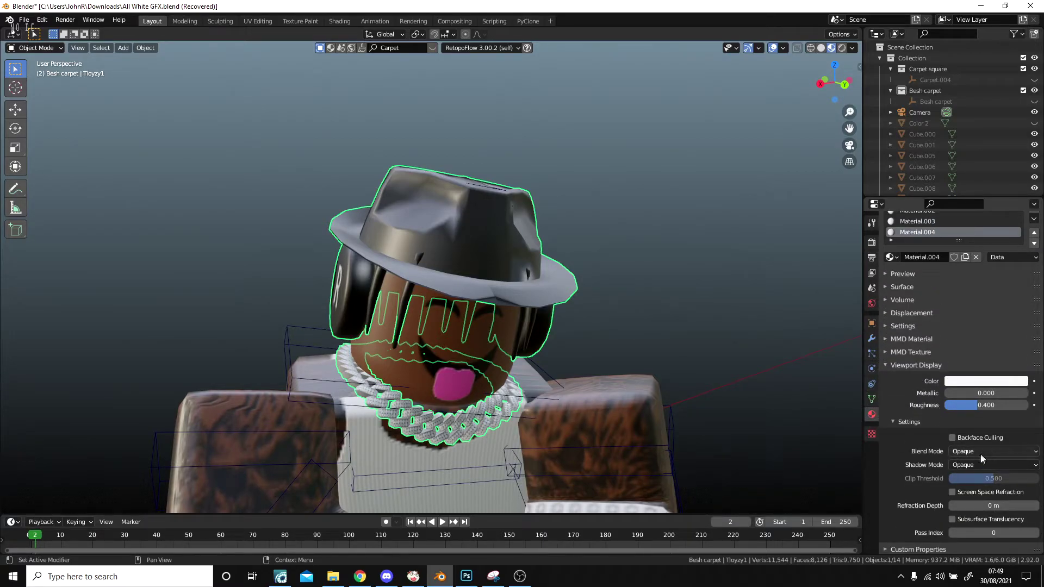
{"action": "scroll", "coordinate": [974, 454], "scroll_direction": "up", "scroll_amount": 2}
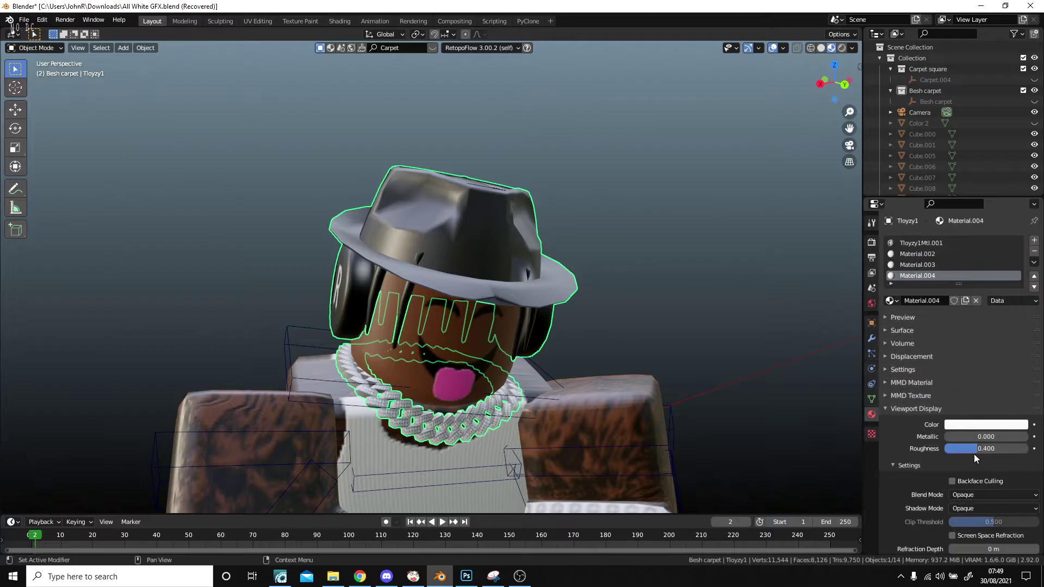
{"action": "left_click", "coordinate": [926, 242]}
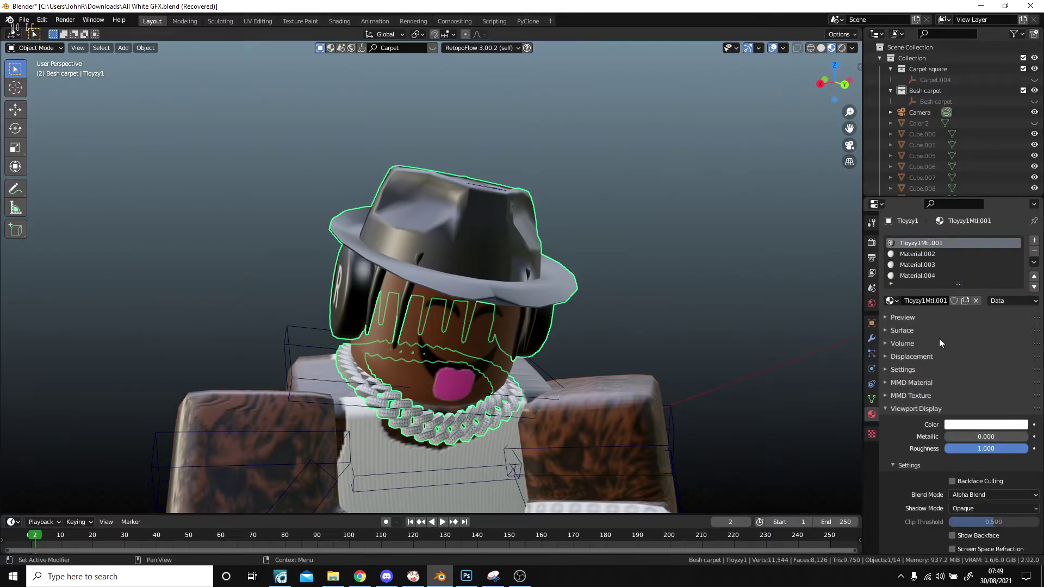